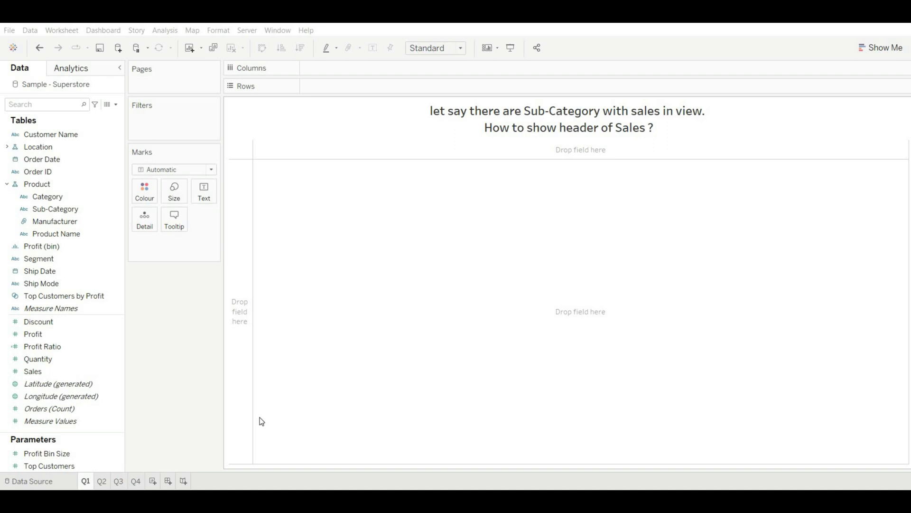
- Add Sub-Category to Rows and Sales to the Q1 table, listing all 17 sub-categories
{"action": "left_click", "coordinate": [81, 209]}
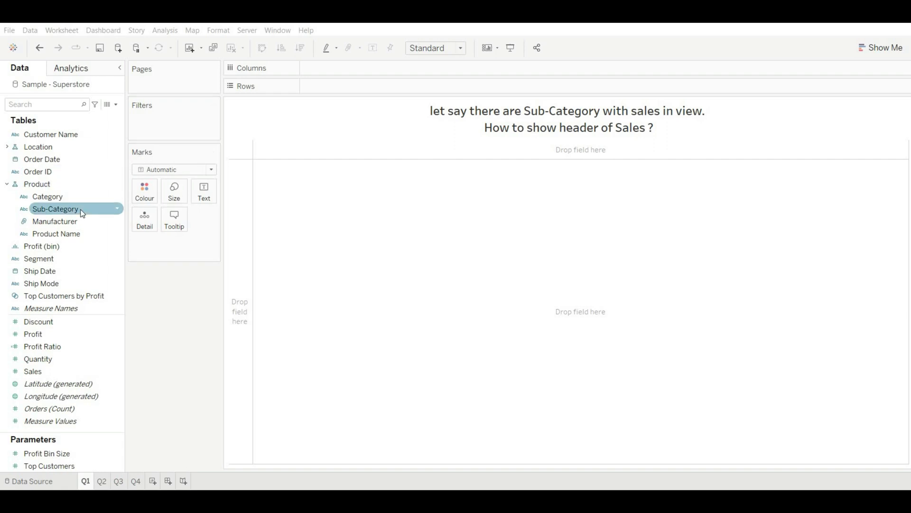
{"action": "double_click", "coordinate": [82, 212]}
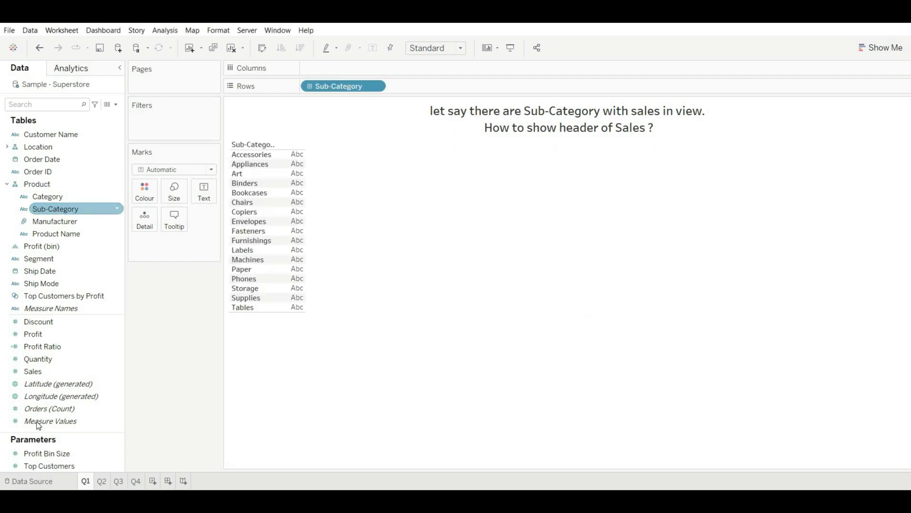
{"action": "double_click", "coordinate": [35, 372]}
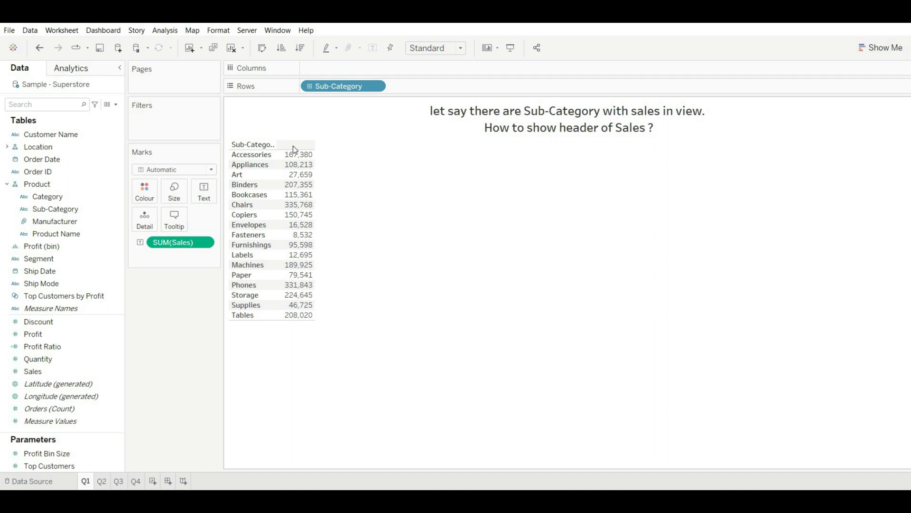
- Filter Measure Names to keep only Sales
{"action": "left_click", "coordinate": [61, 308]}
{"action": "left_click_drag", "start_coordinate": [61, 312], "coordinate": [172, 126]}
{"action": "left_click", "coordinate": [428, 297]}
{"action": "left_click", "coordinate": [371, 223]}
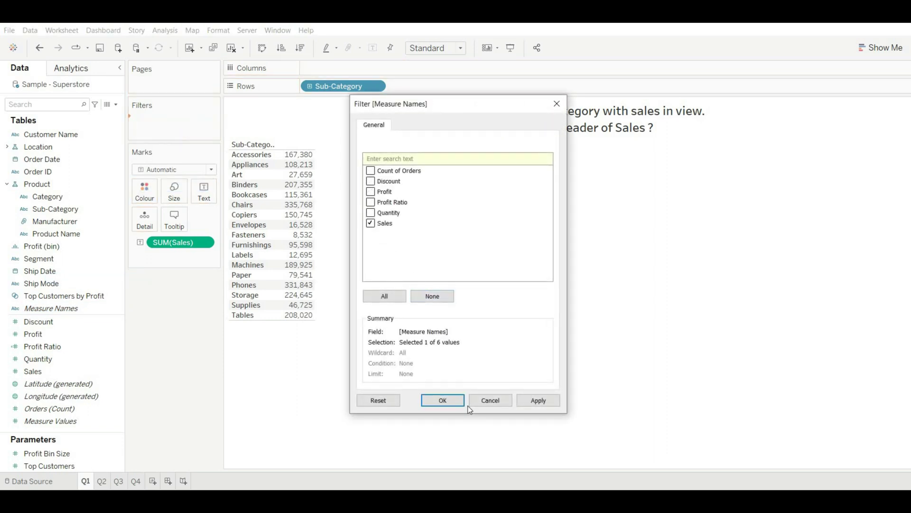
{"action": "left_click", "coordinate": [442, 401]}
- Put Measure Names on Columns and replace SUM(Sales) on Marks with Measure Values
{"action": "left_click_drag", "start_coordinate": [48, 310], "coordinate": [369, 67]}
{"action": "left_click_drag", "start_coordinate": [180, 242], "coordinate": [200, 200]}
{"action": "left_click", "coordinate": [53, 426]}
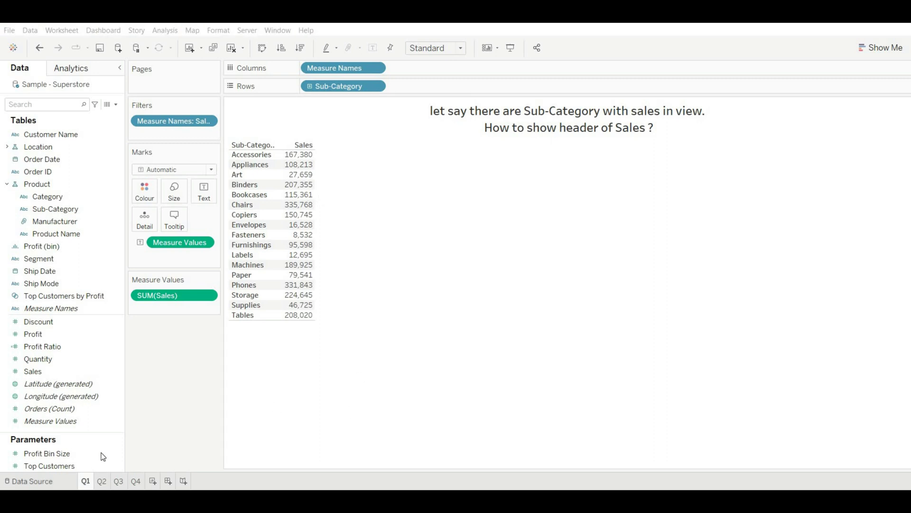
- Open the Q2 worksheet with the Category and Sub-Category sales table
{"action": "left_click", "coordinate": [102, 480]}
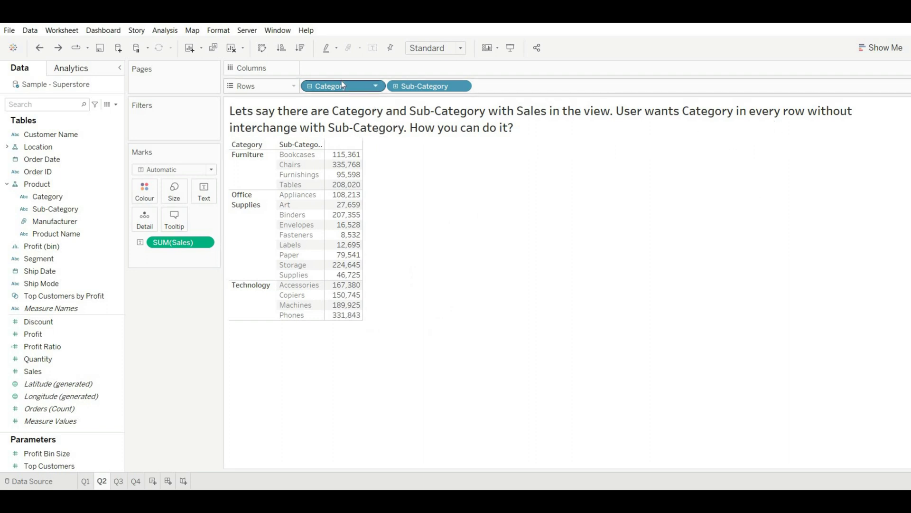
{"action": "left_click_drag", "start_coordinate": [341, 81], "coordinate": [493, 84]}
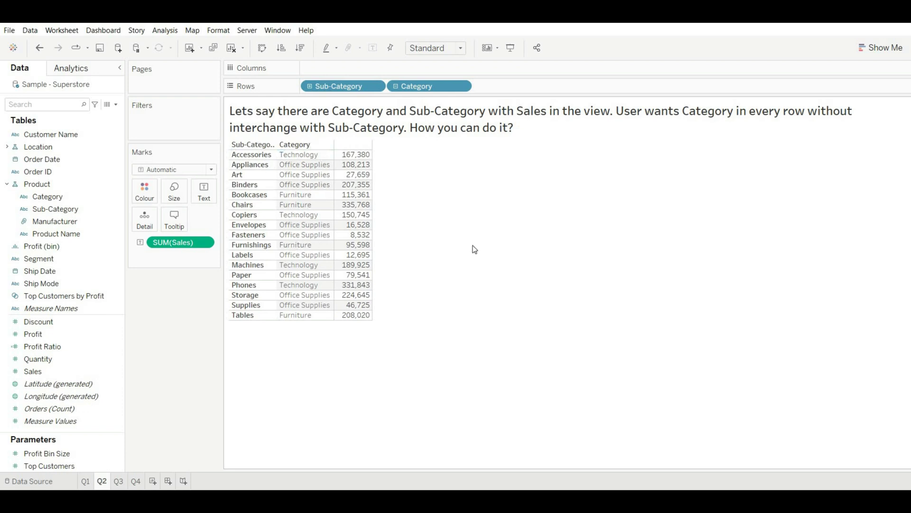
{"action": "key", "text": "ctrl+z"}
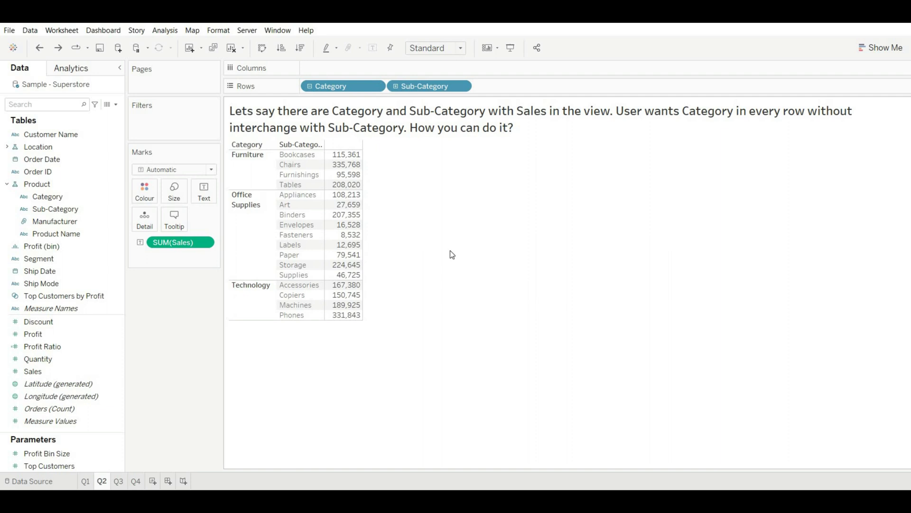
{"action": "left_click", "coordinate": [116, 106]}
- Create an Index calculated field with formula INDEX() and place it on Rows after Sub-Category
{"action": "left_click", "coordinate": [98, 114]}
{"action": "key", "text": "BackSpace"}
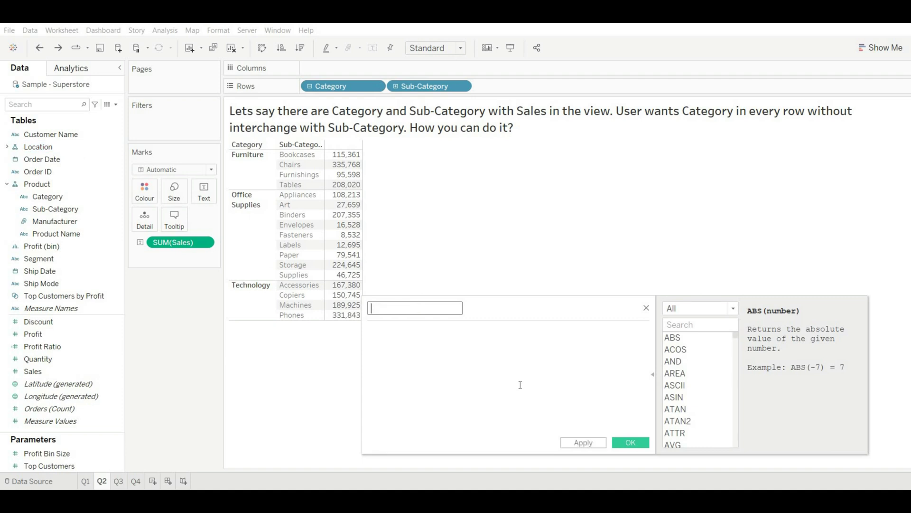
{"action": "type", "text": "Index"}
{"action": "left_click", "coordinate": [451, 355]}
{"action": "type", "text": "i"}
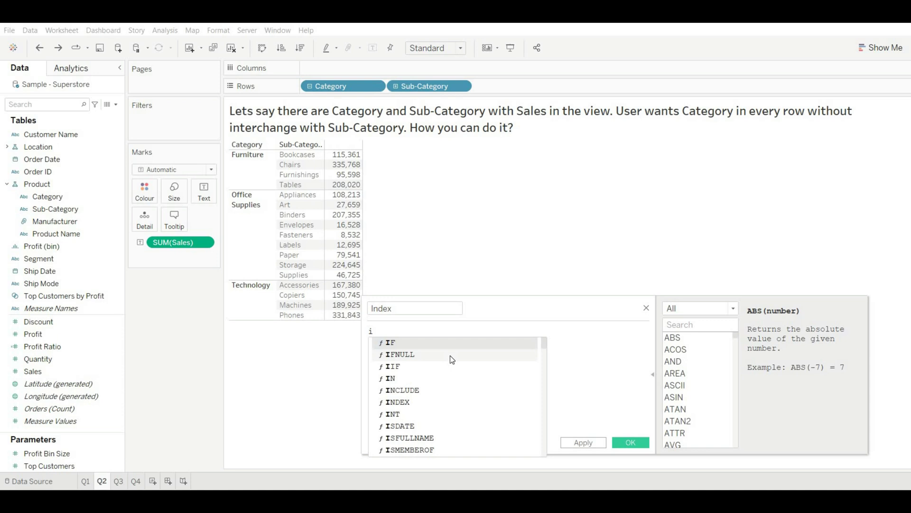
{"action": "type", "text": "ndex"}
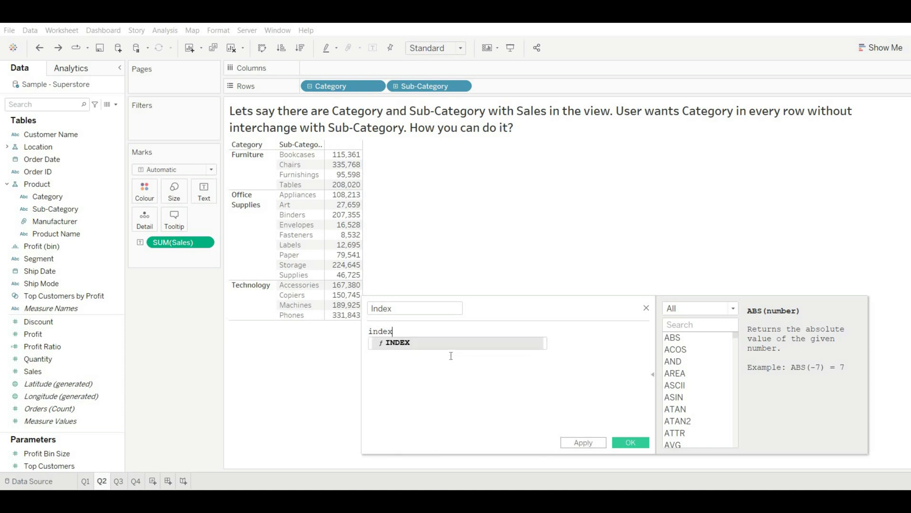
{"action": "key", "text": "Return"}
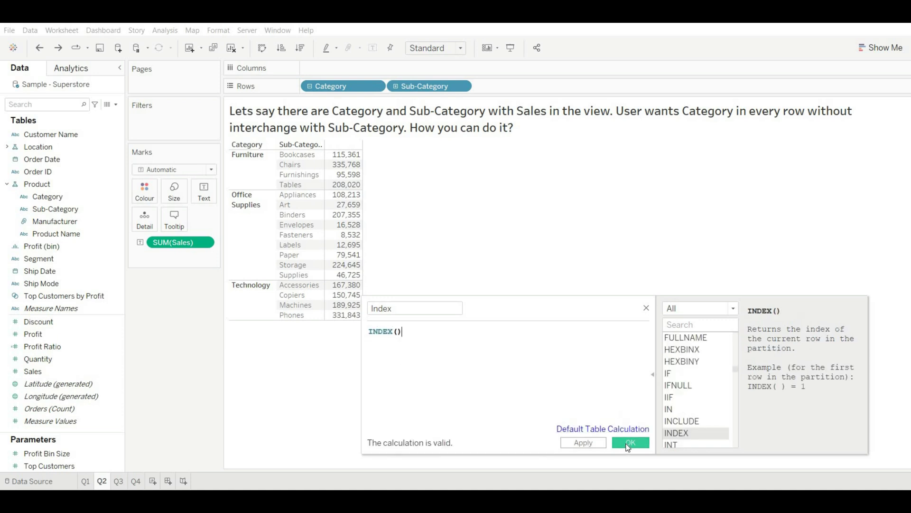
{"action": "left_click", "coordinate": [630, 442]}
{"action": "mouse_move", "coordinate": [52, 340]}
{"action": "left_mouse_down"}
{"action": "mouse_move", "coordinate": [504, 150]}
{"action": "mouse_move", "coordinate": [505, 86]}
{"action": "left_mouse_up"}
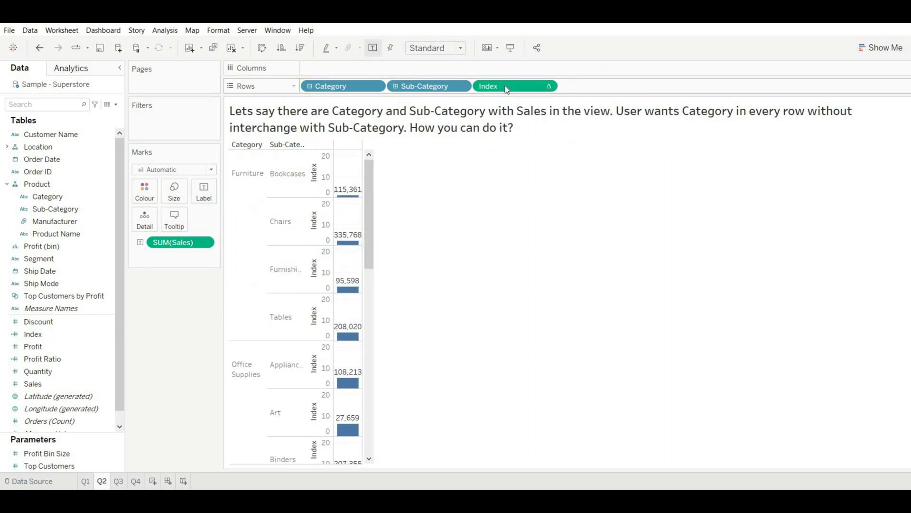
- Make Index discrete and move it to the front of Rows
{"action": "left_click", "coordinate": [547, 86]}
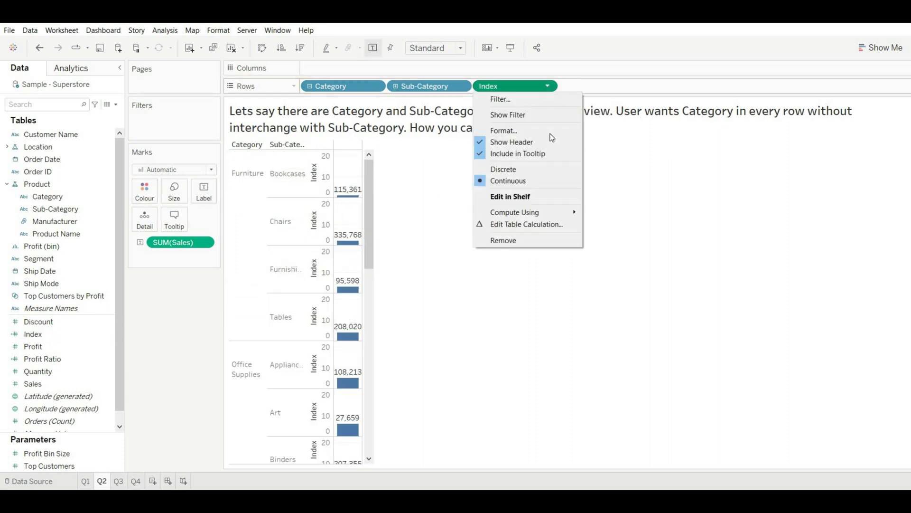
{"action": "left_click", "coordinate": [540, 169]}
{"action": "left_click_drag", "start_coordinate": [511, 86], "coordinate": [300, 85]}
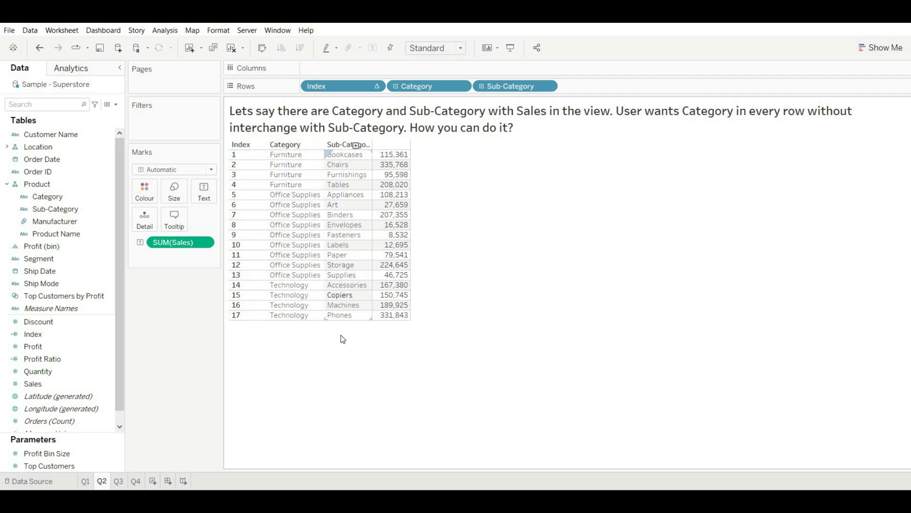
- Hide the Index header, then move on to the Q3 sheet
{"action": "left_click", "coordinate": [376, 86]}
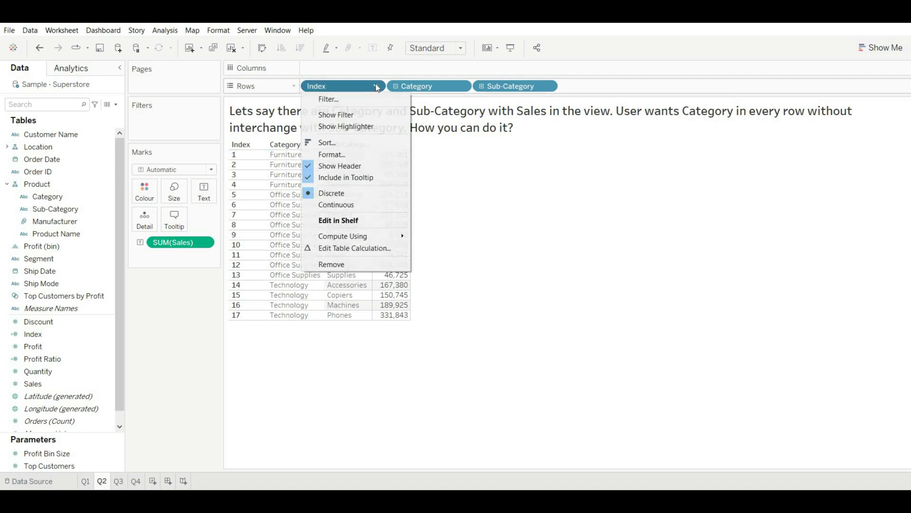
{"action": "left_click", "coordinate": [359, 166]}
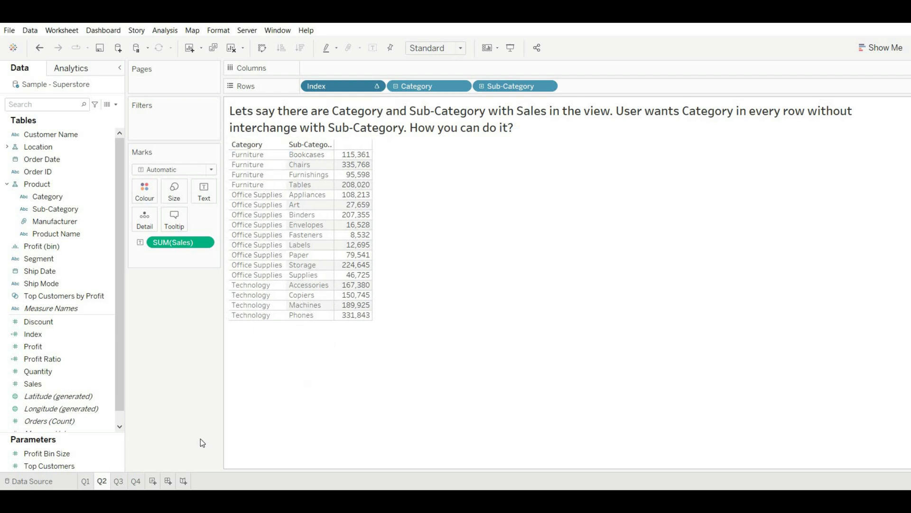
{"action": "left_click", "coordinate": [121, 481]}
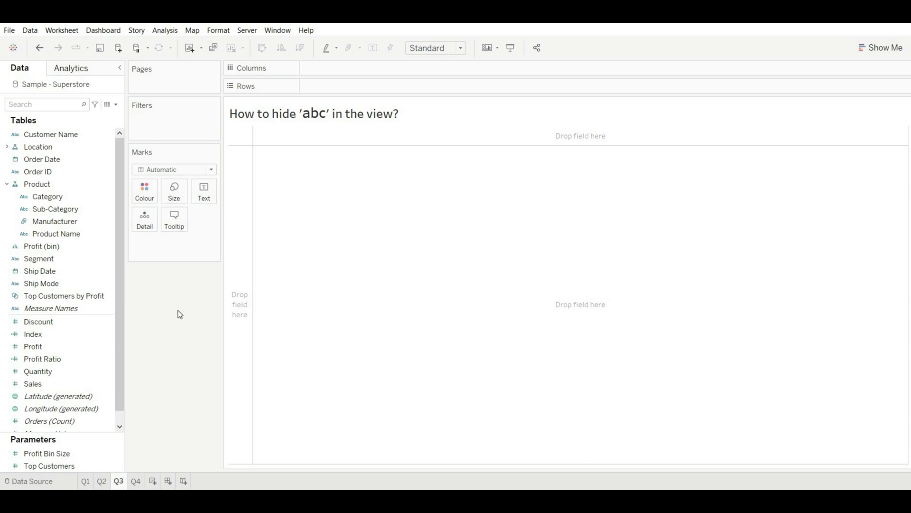
- Add Segment to Rows on Q3 and set the mark type to Polygon to hide Abc
{"action": "left_click", "coordinate": [7, 185]}
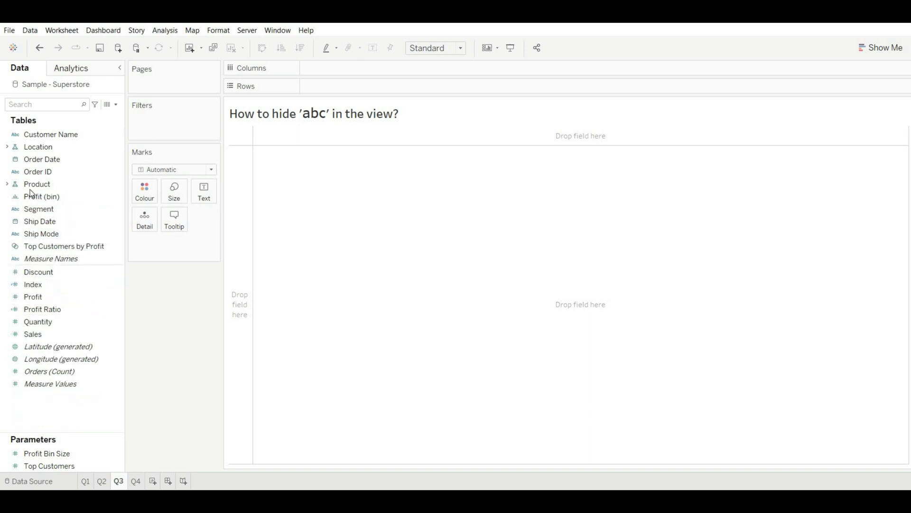
{"action": "left_click", "coordinate": [46, 212]}
{"action": "double_click", "coordinate": [47, 216]}
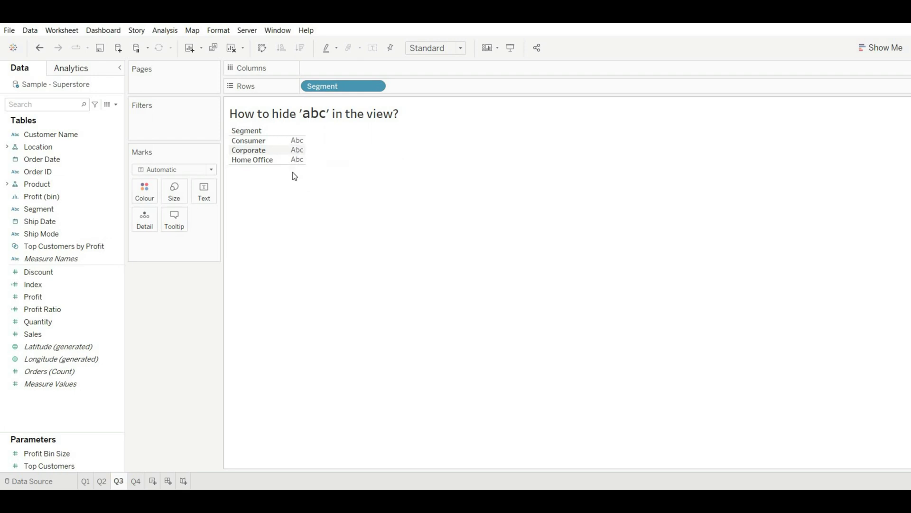
{"action": "left_click", "coordinate": [211, 170]}
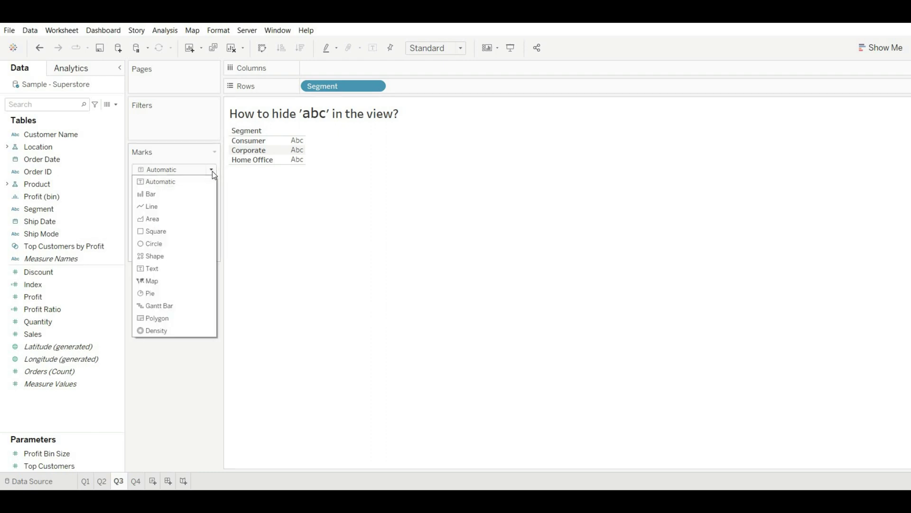
{"action": "left_click", "coordinate": [180, 318]}
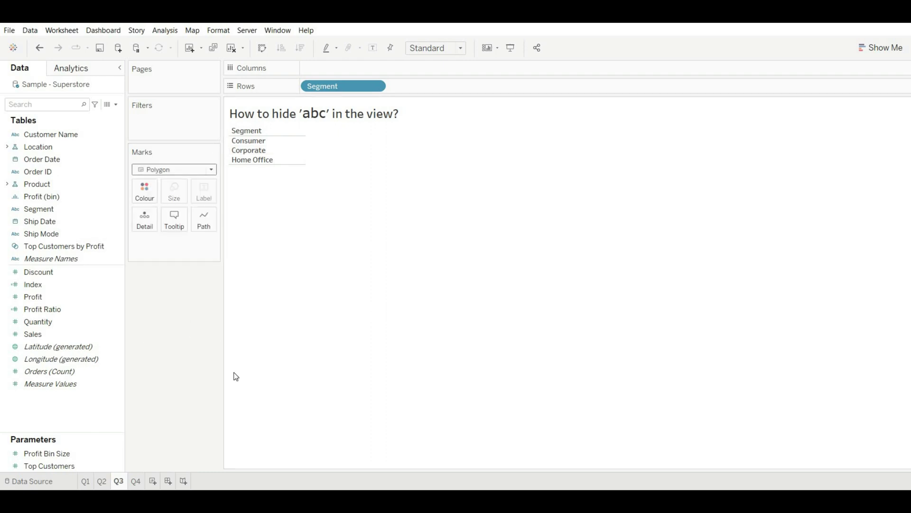
- Set the pane row divider to None in Format Borders, then undo it and close the pane
{"action": "right_click", "coordinate": [293, 155]}
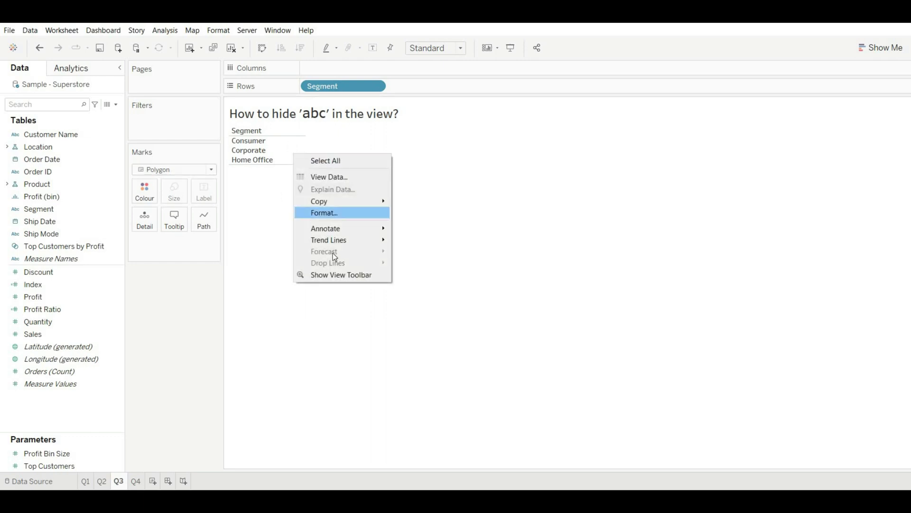
{"action": "left_click", "coordinate": [325, 213]}
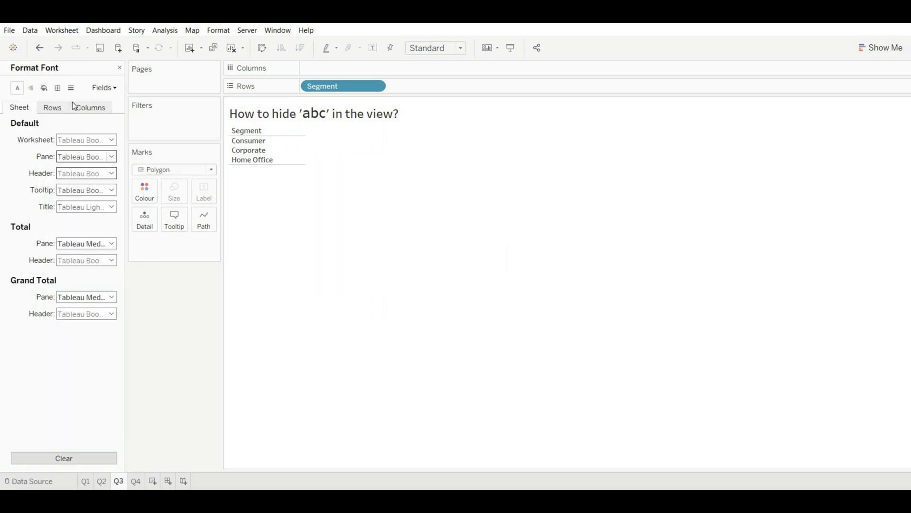
{"action": "left_click", "coordinate": [61, 87]}
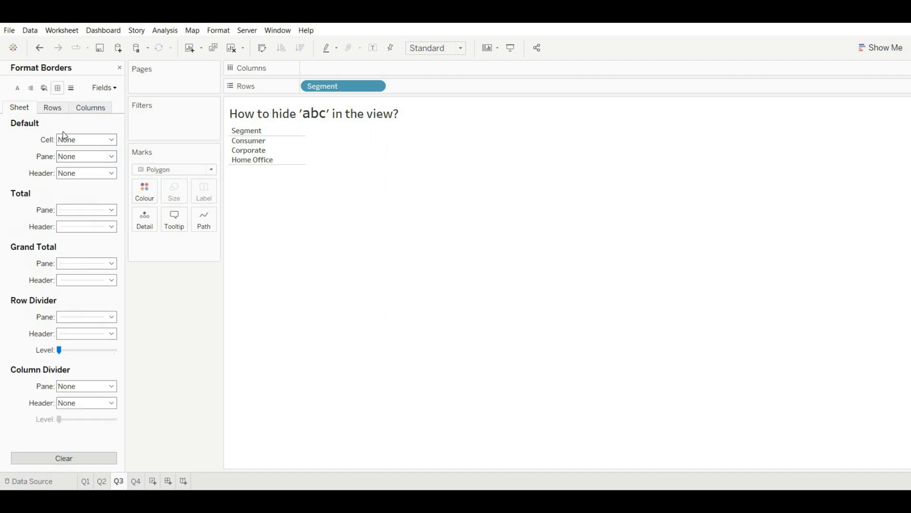
{"action": "left_click", "coordinate": [111, 317]}
{"action": "left_click", "coordinate": [113, 331]}
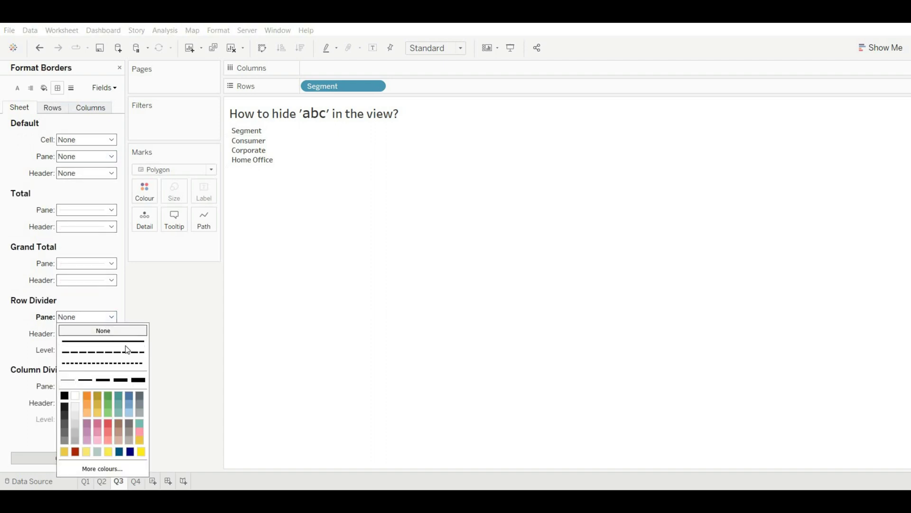
{"action": "left_click", "coordinate": [315, 257]}
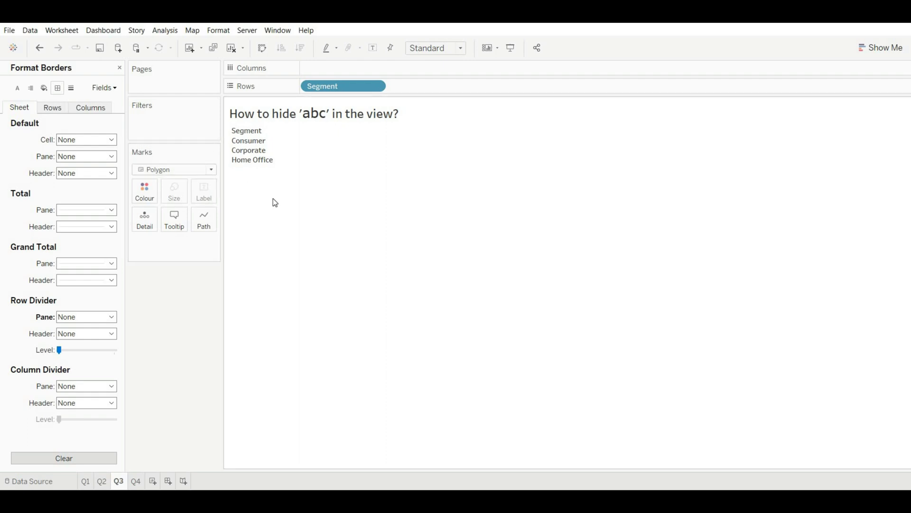
{"action": "key", "text": "ctrl+z"}
{"action": "key", "text": "ctrl+z"}
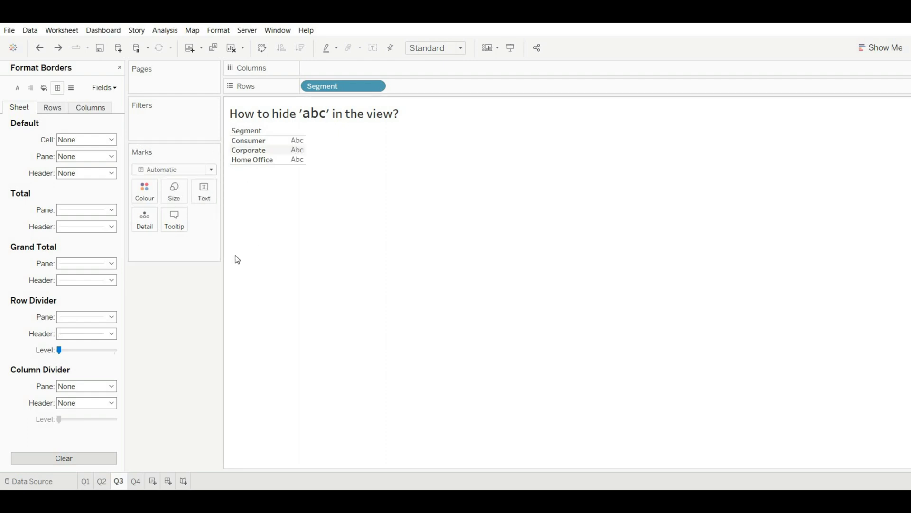
{"action": "left_click", "coordinate": [120, 68]}
- Create a Dummy calculated field with an empty-string formula, test it on Text, then remove it
{"action": "left_click", "coordinate": [116, 104]}
{"action": "left_click", "coordinate": [61, 114]}
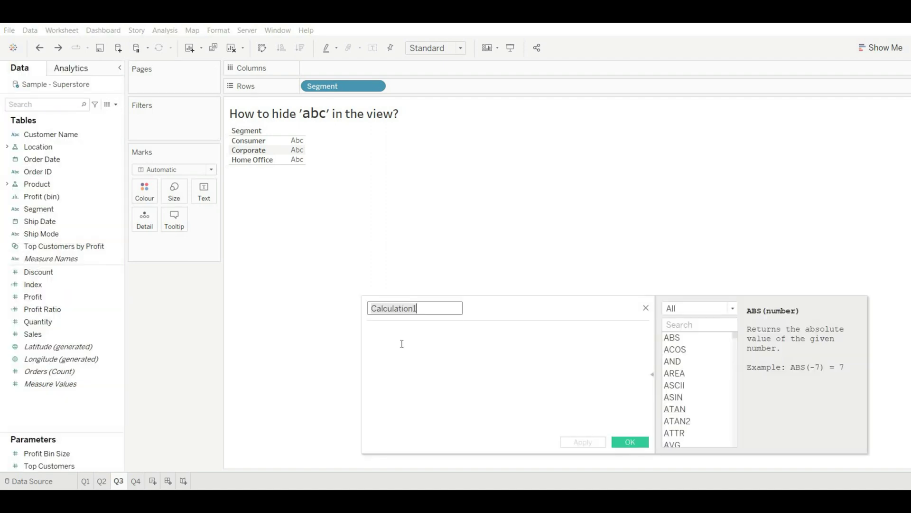
{"action": "key", "text": "BackSpace"}
{"action": "type", "text": "Dummy"}
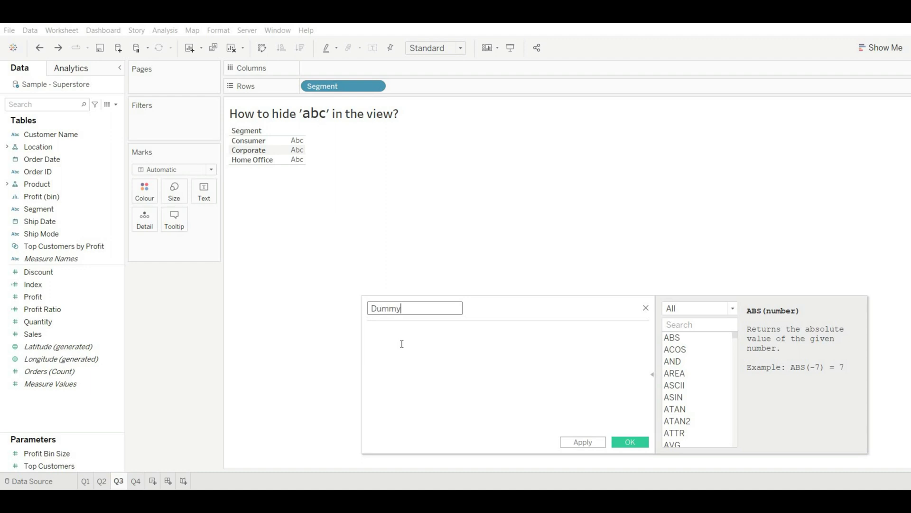
{"action": "left_click", "coordinate": [398, 336]}
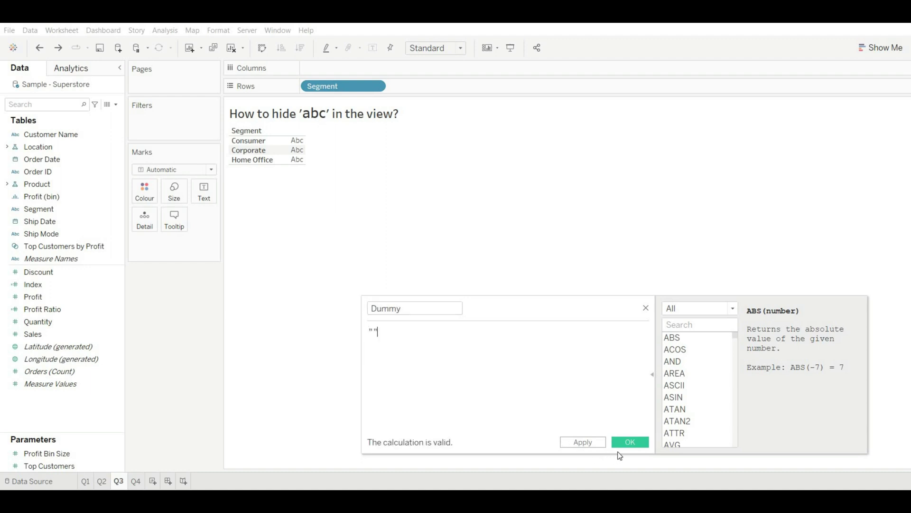
{"action": "left_click", "coordinate": [630, 441]}
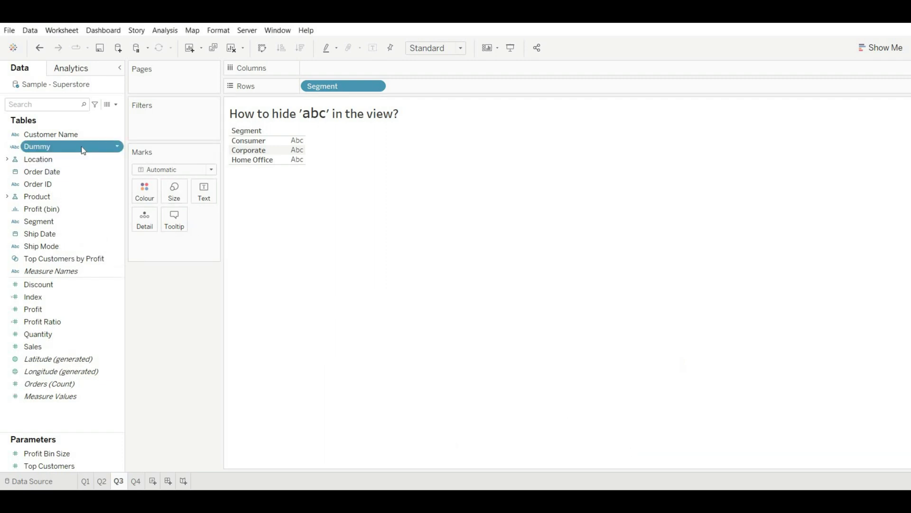
{"action": "left_click_drag", "start_coordinate": [235, 240], "coordinate": [203, 192]}
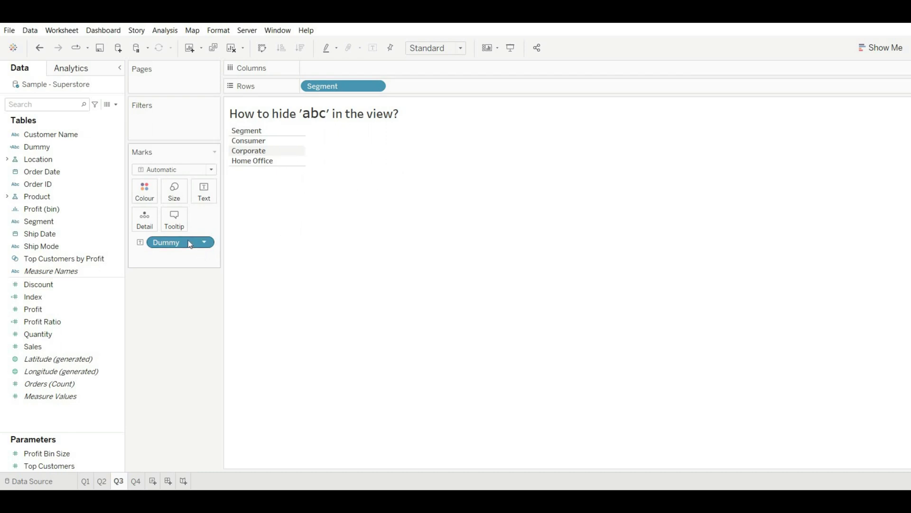
{"action": "left_click_drag", "start_coordinate": [188, 244], "coordinate": [233, 50]}
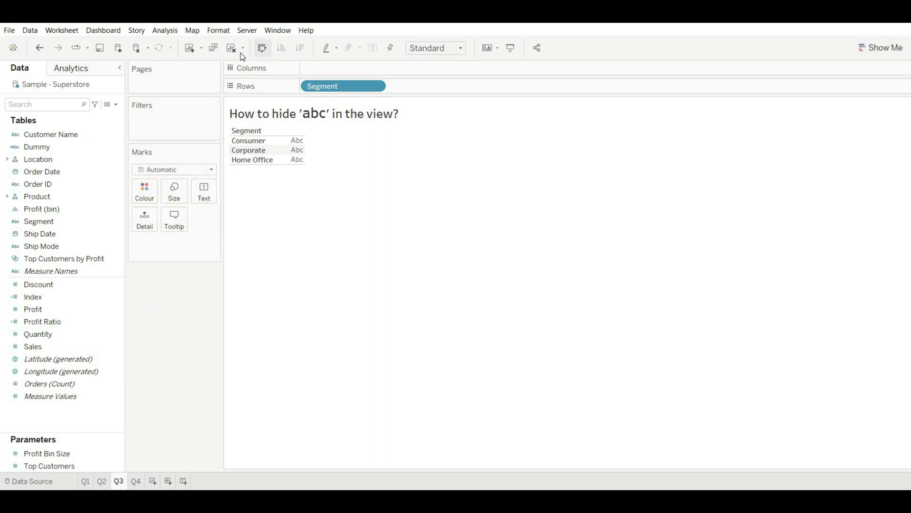
- Put Category on Rows and drill down to Sub-Category
{"action": "left_click", "coordinate": [6, 196]}
{"action": "left_click_drag", "start_coordinate": [41, 209], "coordinate": [311, 89]}
{"action": "left_click", "coordinate": [310, 87]}
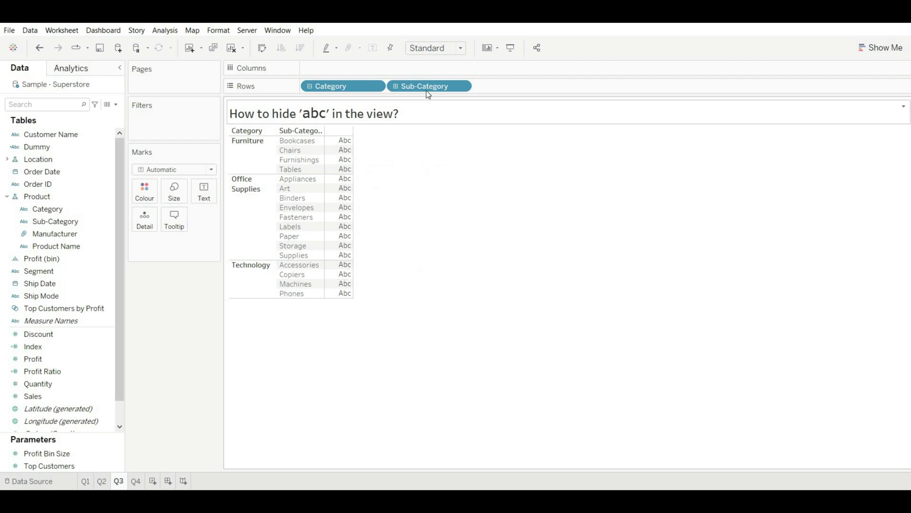
- Show Sub-Category names as mark text, hide its header, widen the column, then go to Q4
{"action": "left_click_drag", "start_coordinate": [427, 86], "coordinate": [204, 198]}
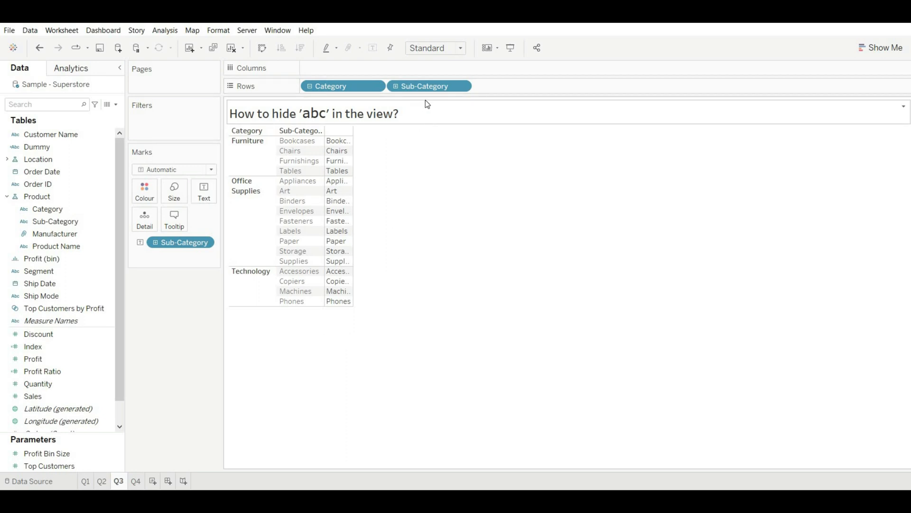
{"action": "left_click", "coordinate": [461, 86]}
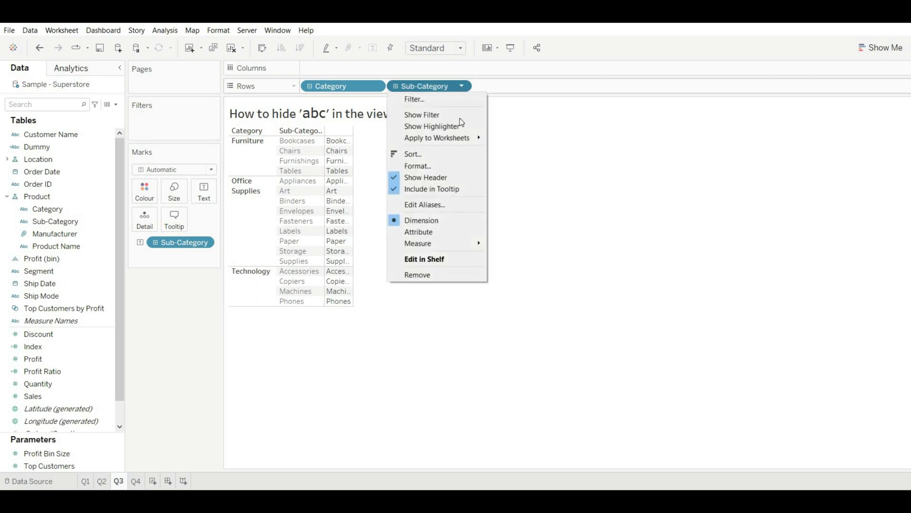
{"action": "left_click", "coordinate": [431, 178]}
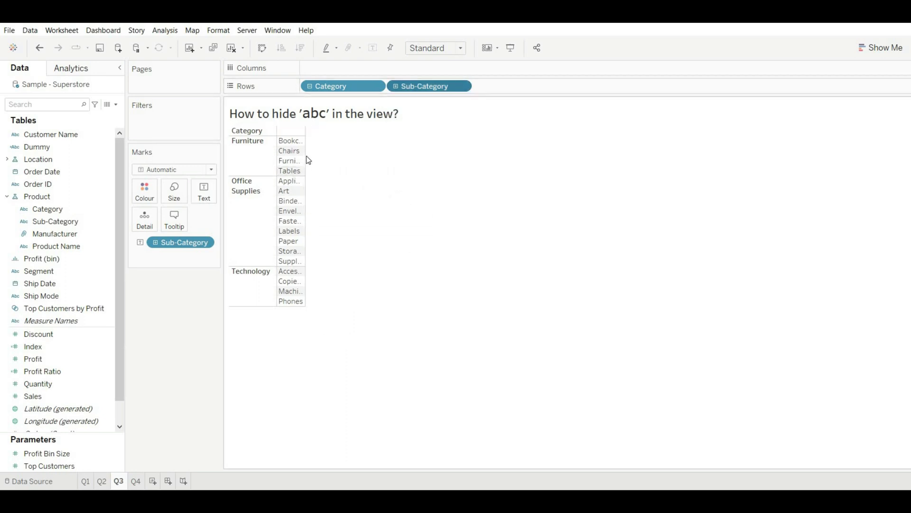
{"action": "left_click_drag", "start_coordinate": [305, 153], "coordinate": [370, 156]}
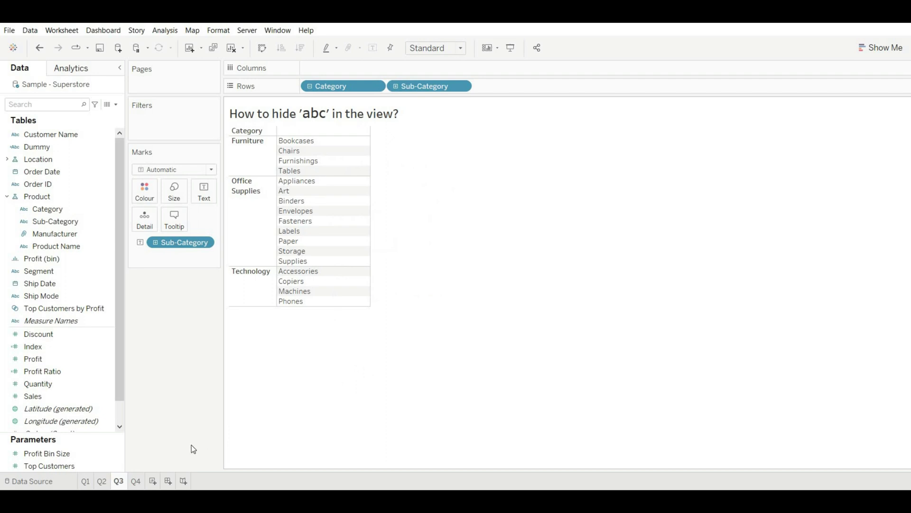
{"action": "left_click", "coordinate": [136, 481]}
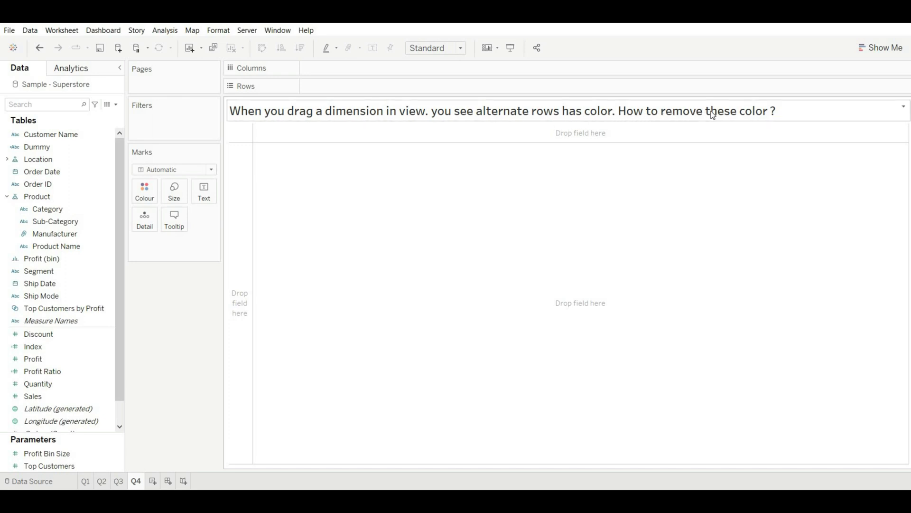
- Add Sub-Category and Profit to the Q4 table and fit it to Entire View
{"action": "double_click", "coordinate": [59, 223]}
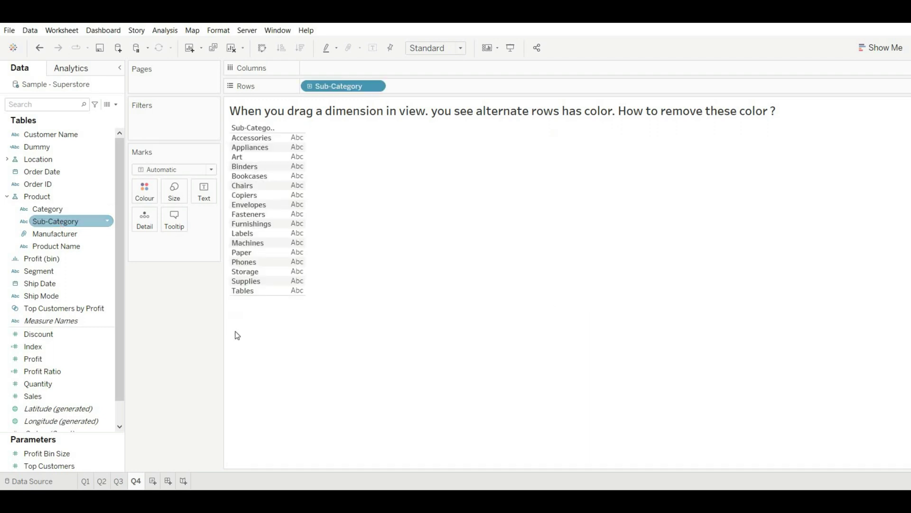
{"action": "double_click", "coordinate": [62, 362]}
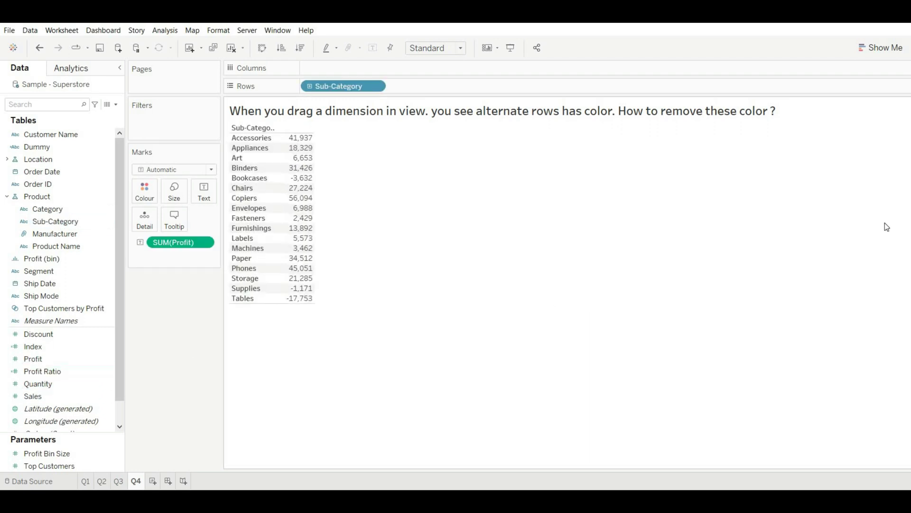
{"action": "left_click", "coordinate": [461, 49]}
{"action": "left_click", "coordinate": [436, 92]}
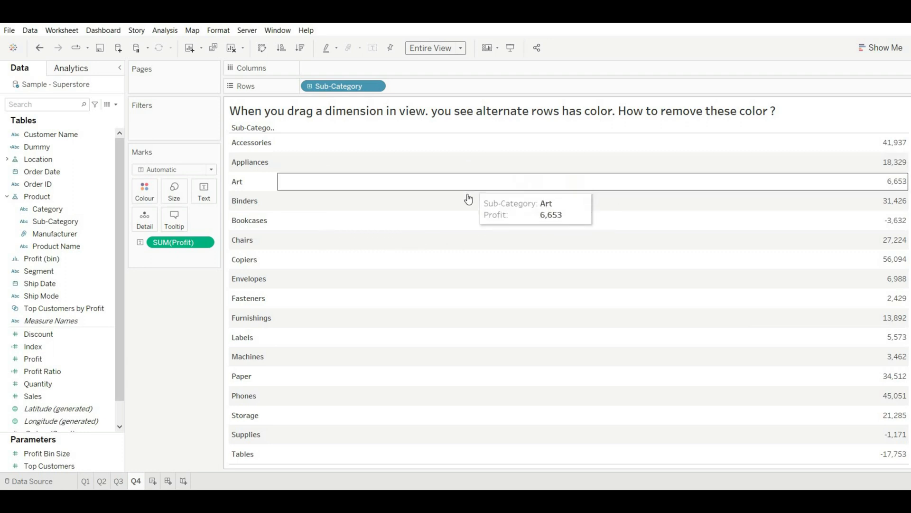
- In the sheet's Shading format settings, set Row Banding for both Pane and Header to None
{"action": "left_click", "coordinate": [344, 203]}
{"action": "right_click", "coordinate": [344, 202]}
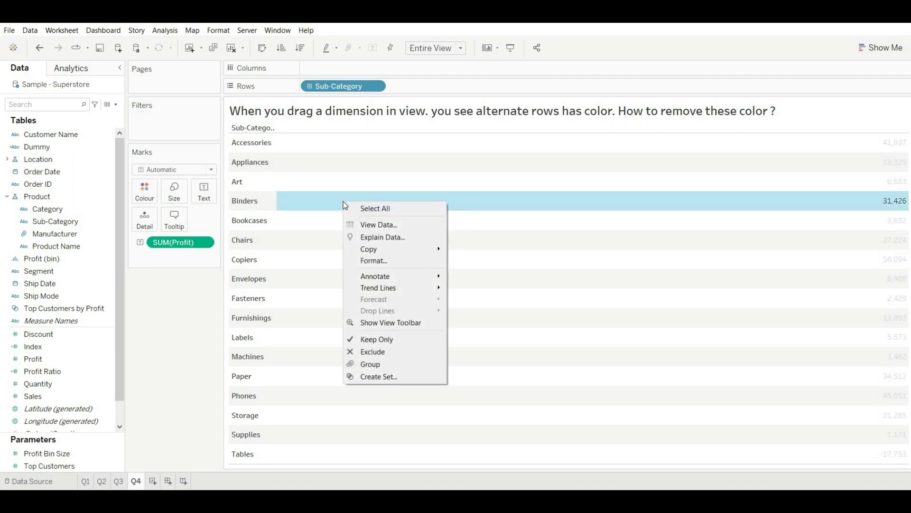
{"action": "left_click", "coordinate": [391, 262]}
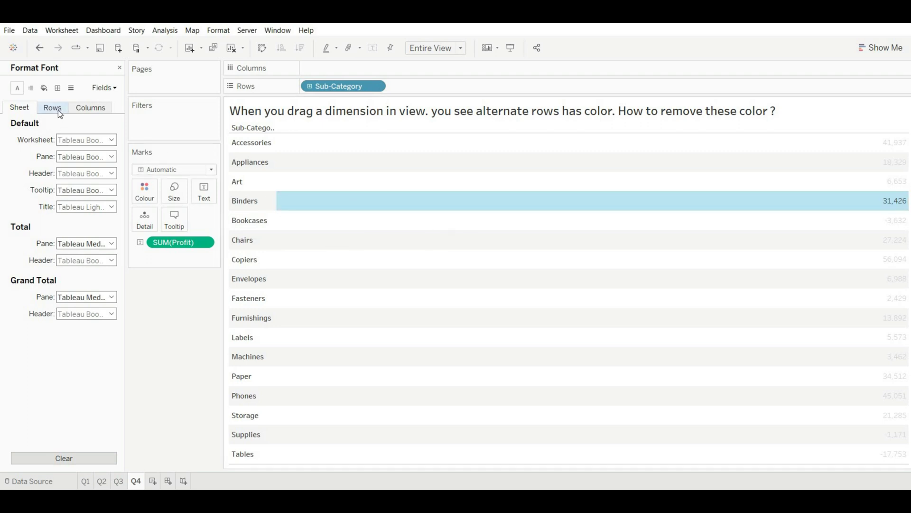
{"action": "left_click", "coordinate": [45, 89]}
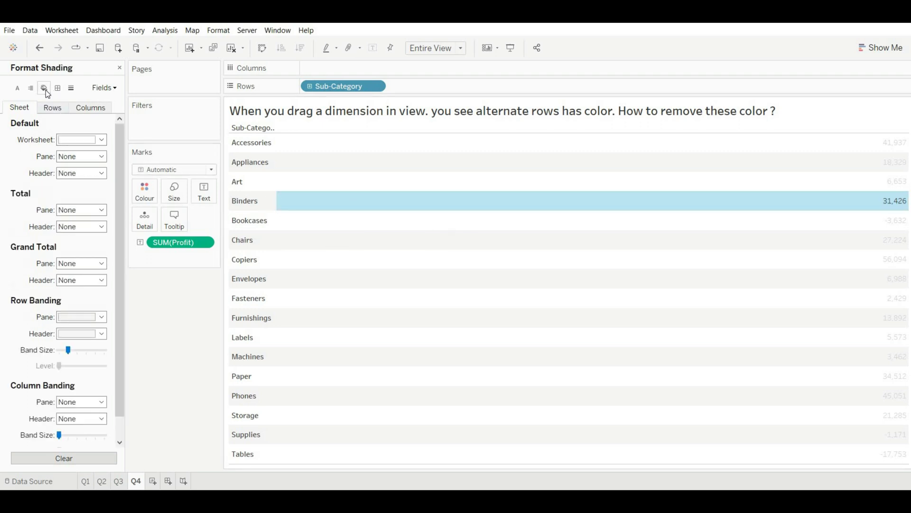
{"action": "left_click", "coordinate": [101, 318]}
{"action": "left_click", "coordinate": [101, 330]}
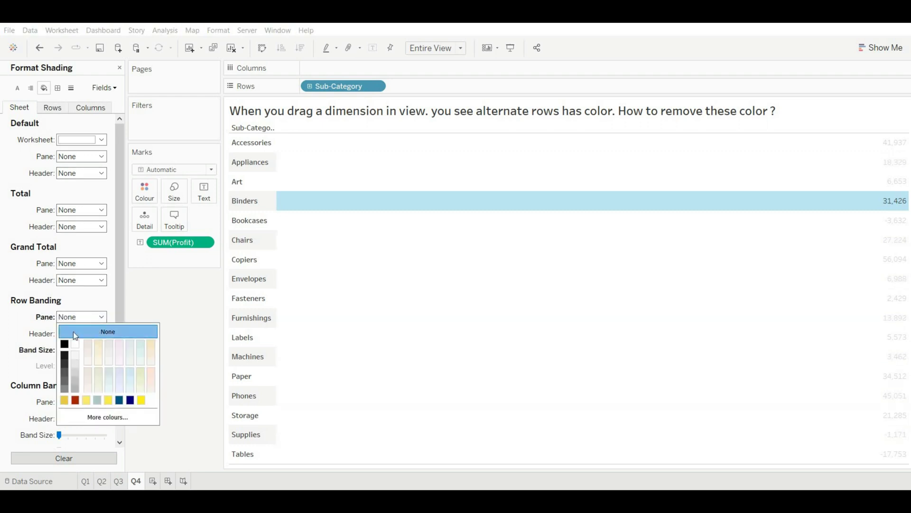
{"action": "left_click", "coordinate": [101, 335]}
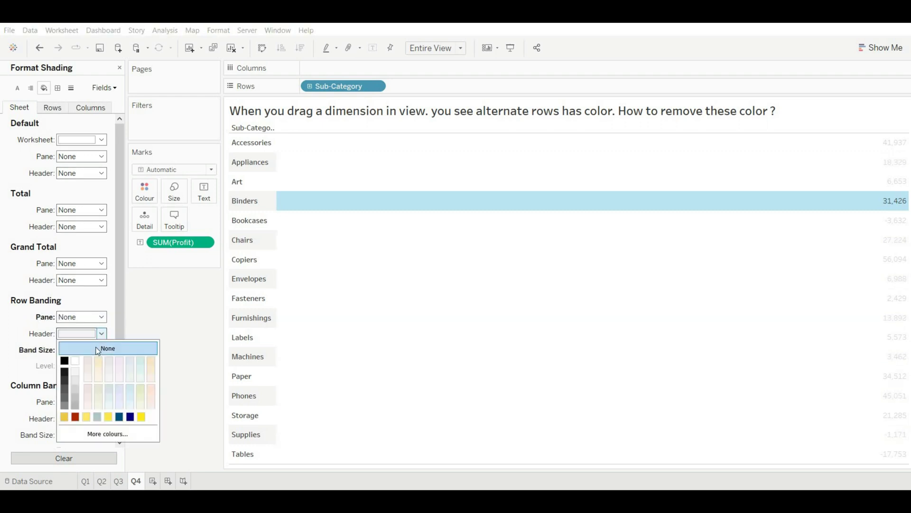
{"action": "left_click", "coordinate": [101, 347]}
{"action": "left_click", "coordinate": [323, 203]}
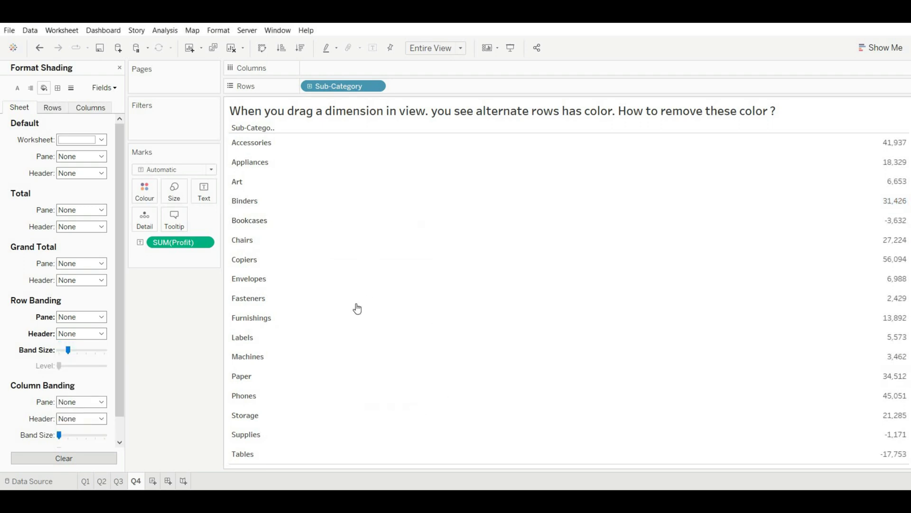
- Set the view fit to Standard and widen the Sub-Category header column
{"action": "left_click", "coordinate": [457, 49]}
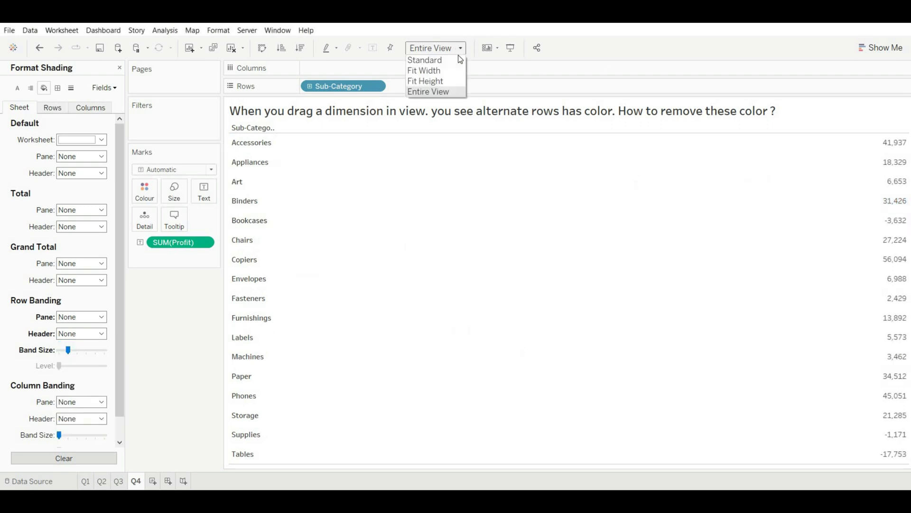
{"action": "left_click", "coordinate": [449, 61]}
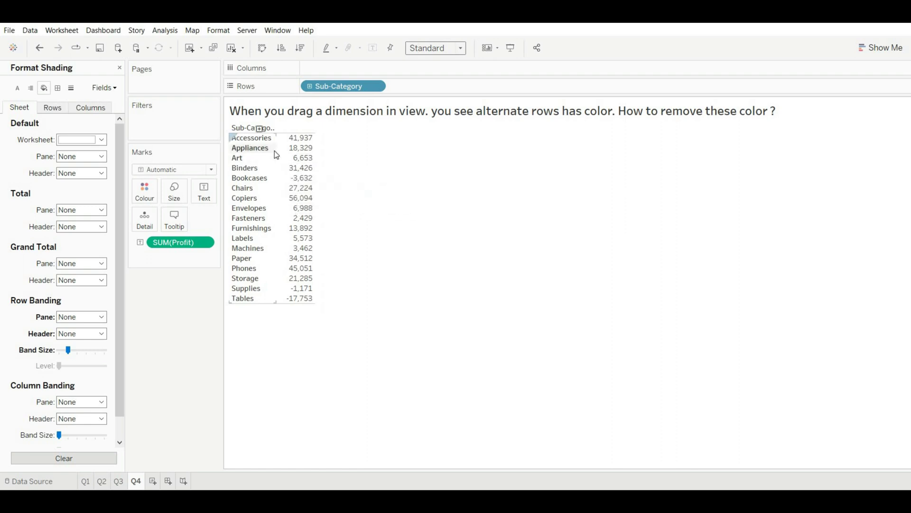
{"action": "left_click_drag", "start_coordinate": [279, 154], "coordinate": [262, 180]}
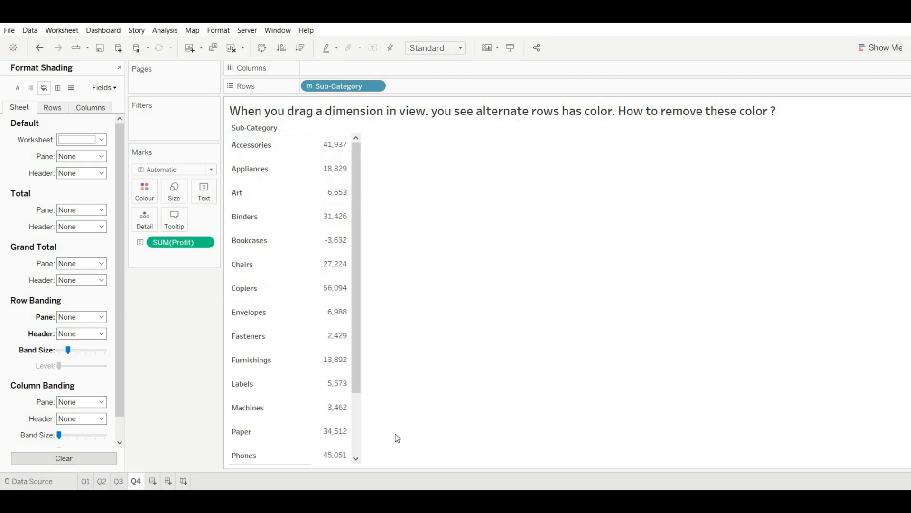